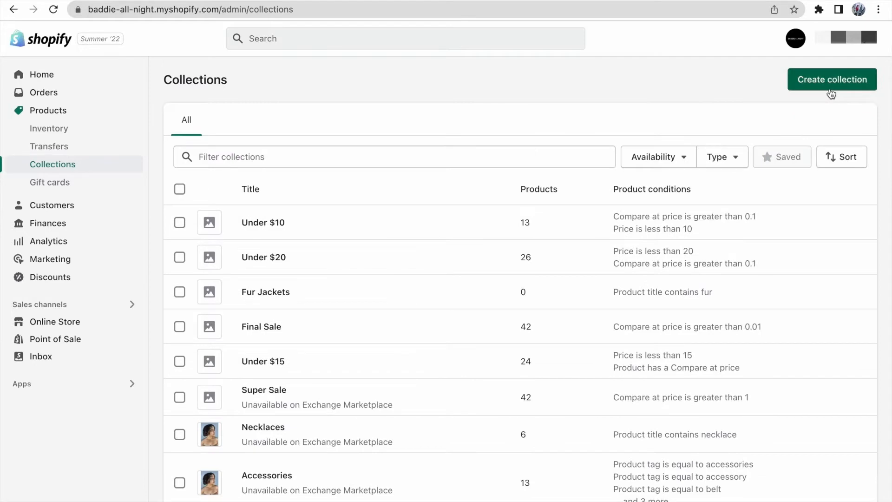
Step: Start a new product collection and title it "Jackets"
left_click(831, 93)
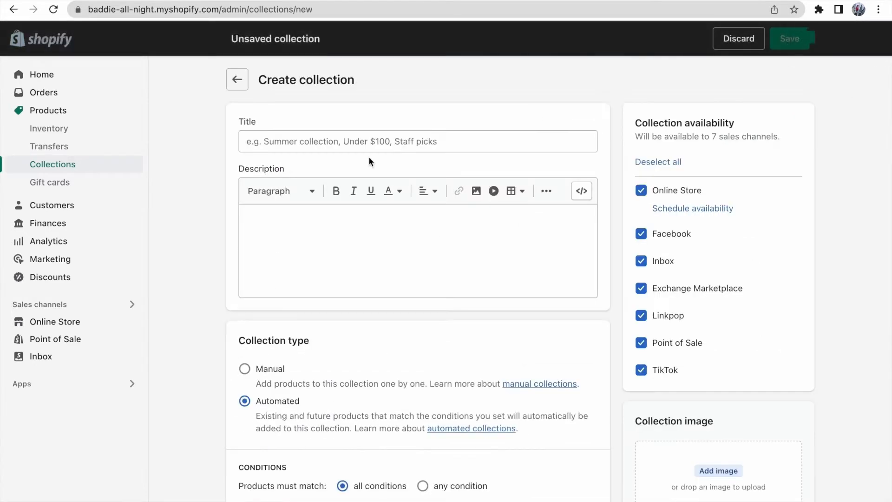
left_click(346, 137)
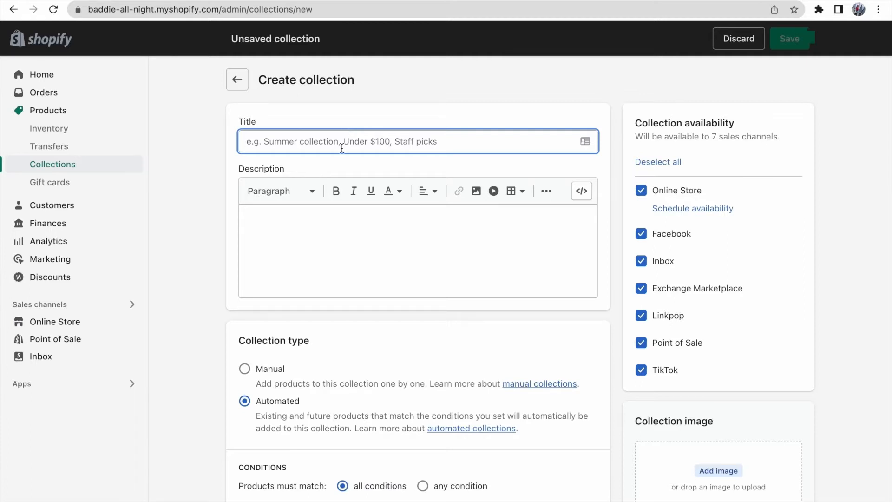
type("Jackers")
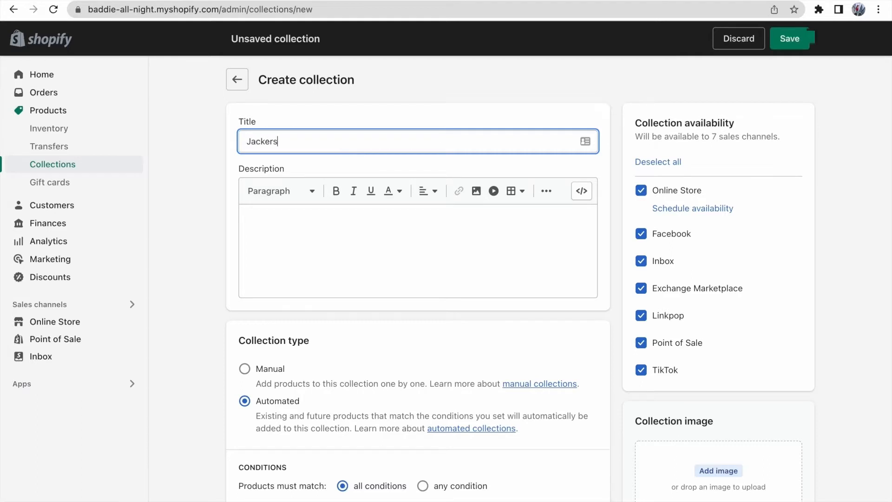
key("BackSpace")
key("BackSpace")
type("ts")
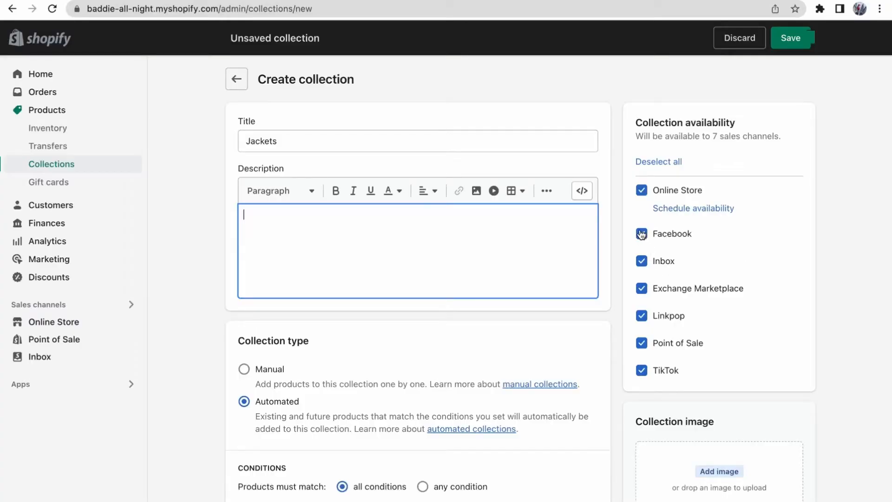
Step: Exclude Facebook and TikTok from the collection's sales channels and include both again
left_click(642, 234)
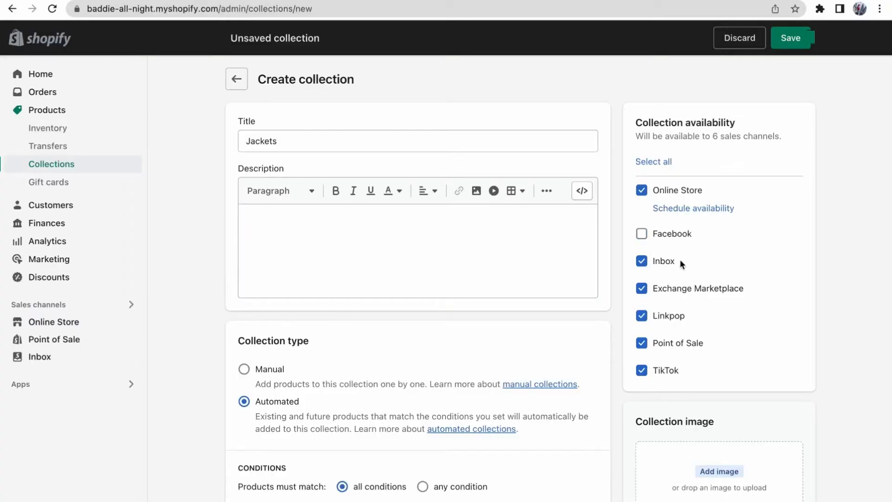
left_click(642, 370)
left_click(642, 371)
left_click(642, 234)
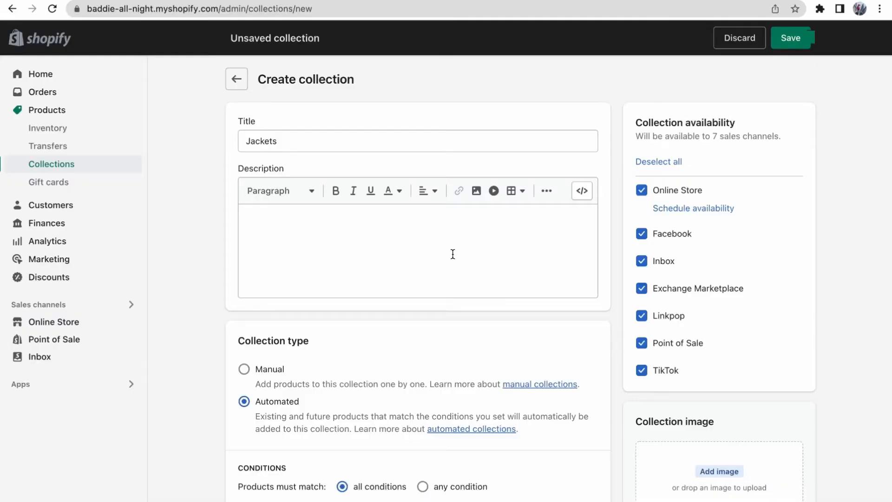
Step: Set the automated collection's condition to product title contains "Jacket"
scroll(452, 254, "down", 3)
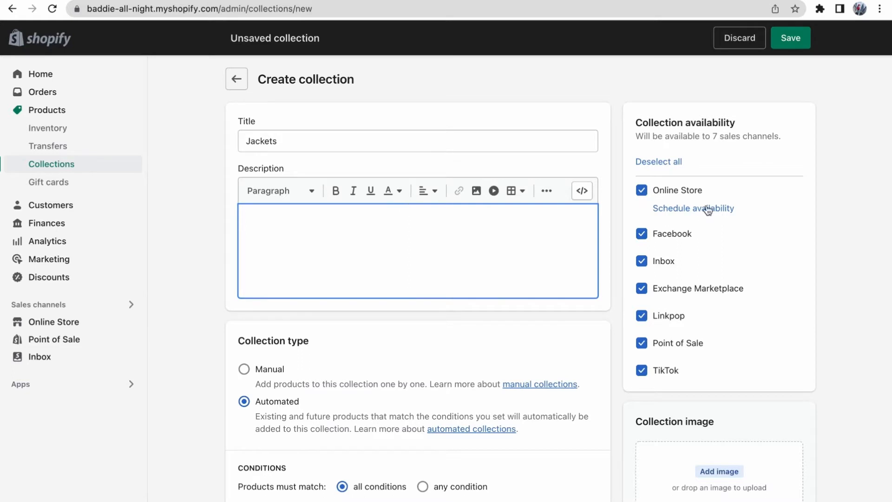
scroll(286, 264, "down", 3)
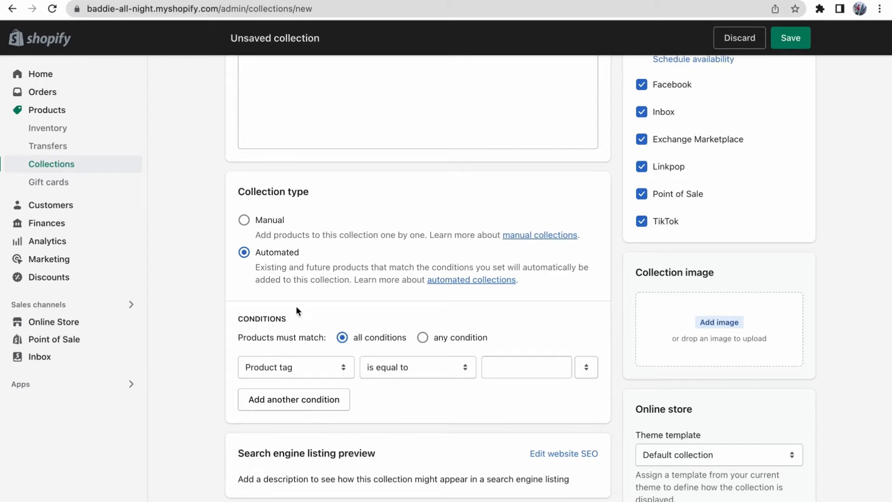
scroll(307, 319, "down", 1)
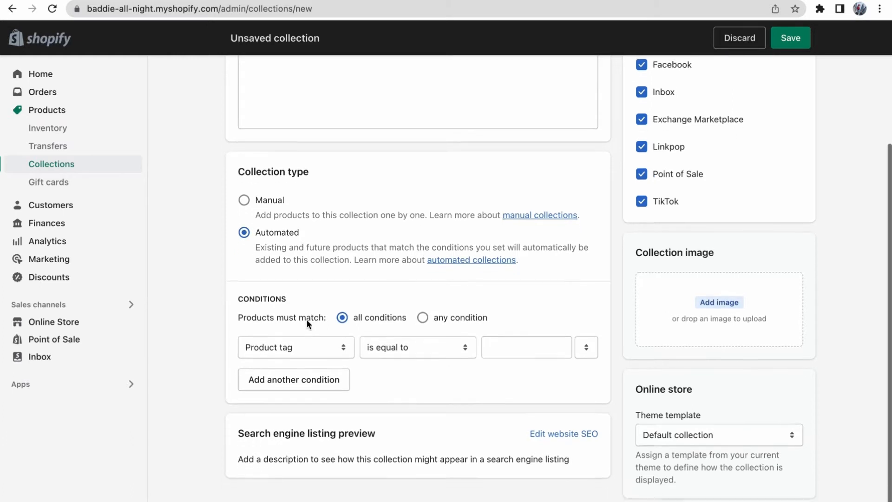
scroll(279, 330, "up", 1)
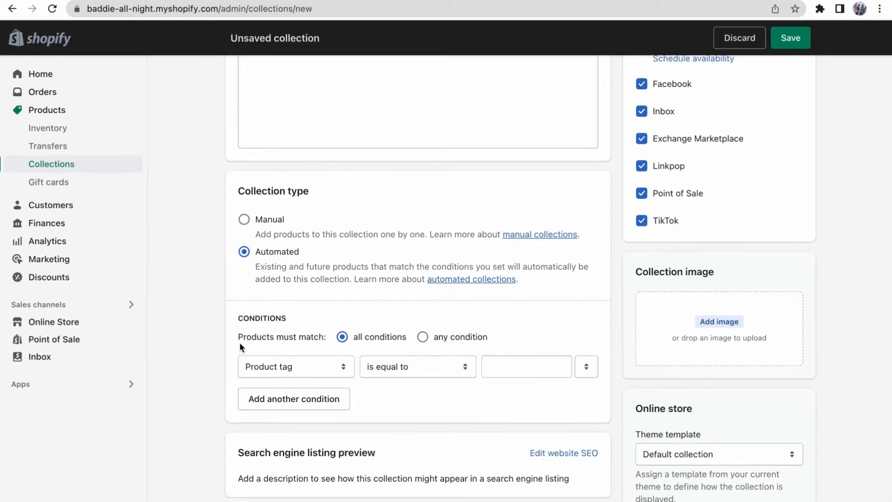
left_click(274, 366)
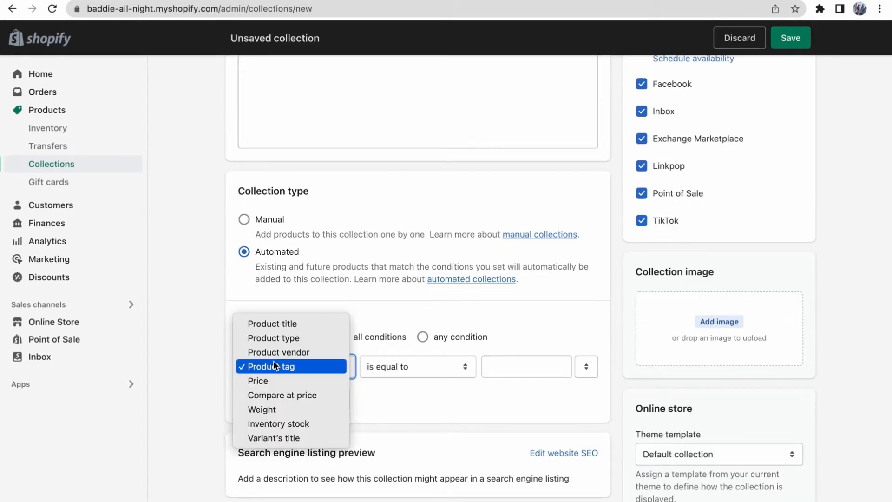
left_click(269, 322)
left_click(512, 371)
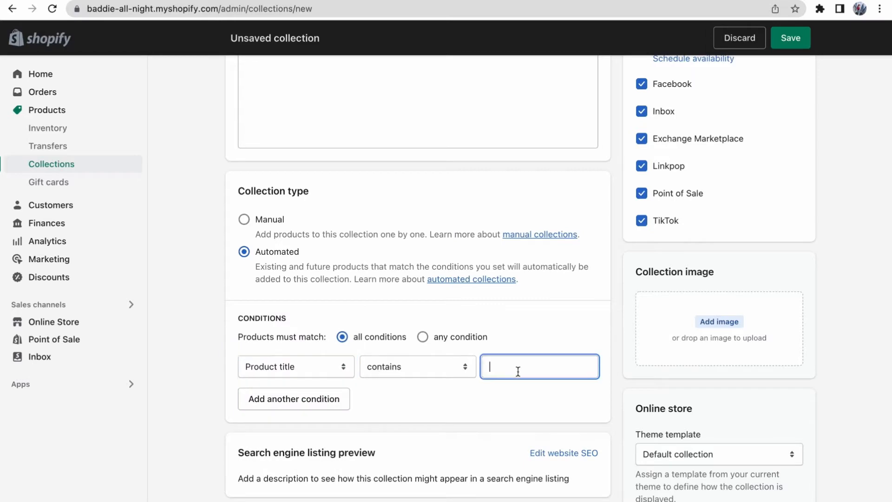
type("Jacket")
Step: Add two more conditions for product titles containing "Sweatshirt" and "Sweater"
left_click(318, 410)
left_click(510, 396)
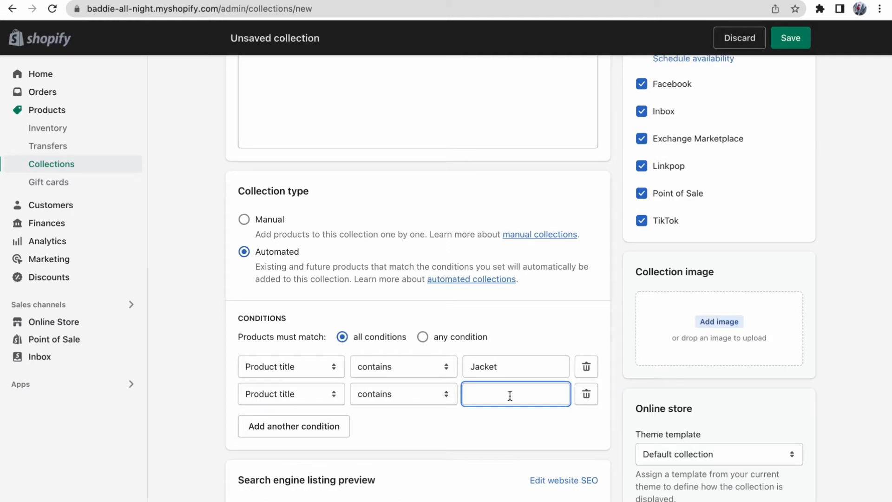
type("Sweatshirt")
left_click(338, 426)
left_click(514, 415)
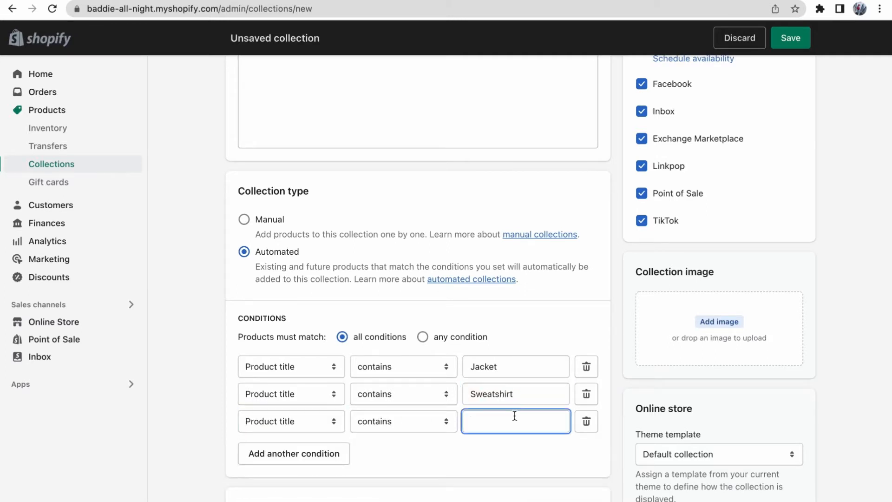
type("Sweater")
Step: Make products match any condition, with only the "Jacket" title condition kept, and save the collection
left_click(422, 339)
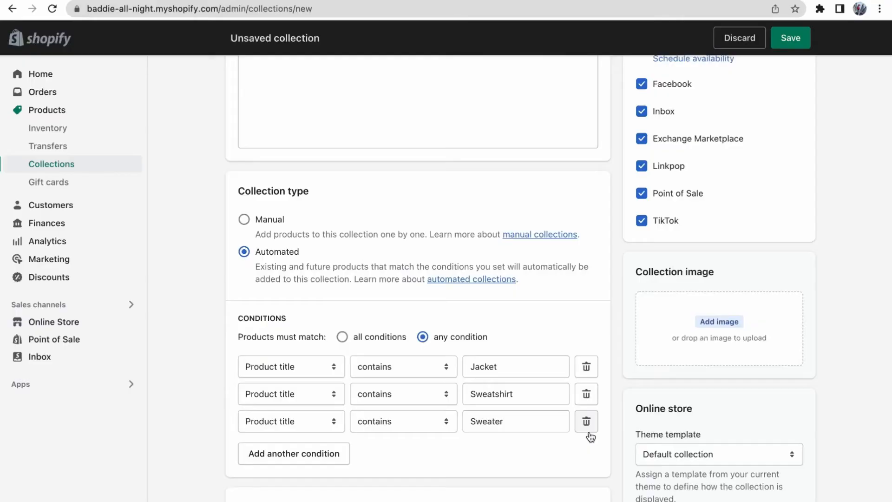
left_click(586, 422)
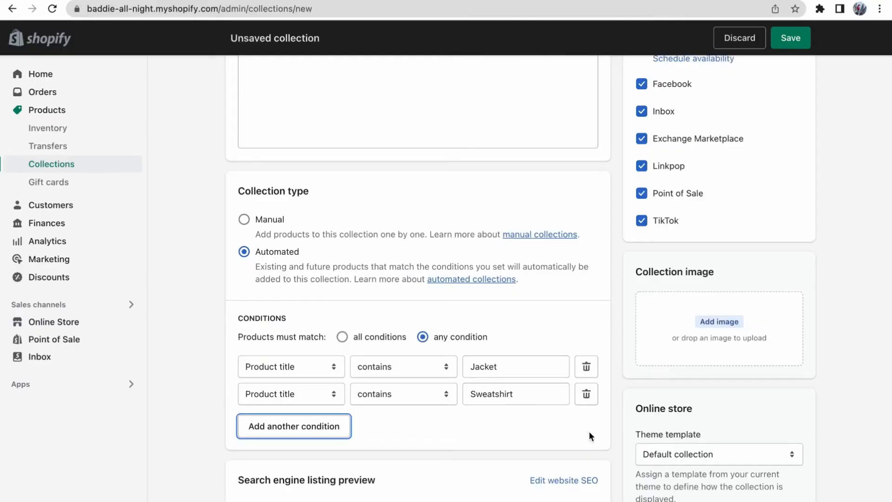
left_click(586, 393)
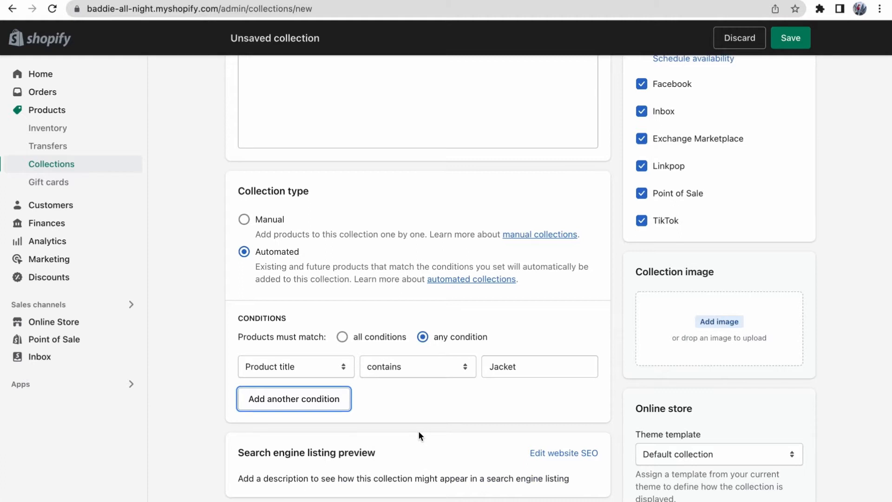
scroll(419, 436, "down", 1)
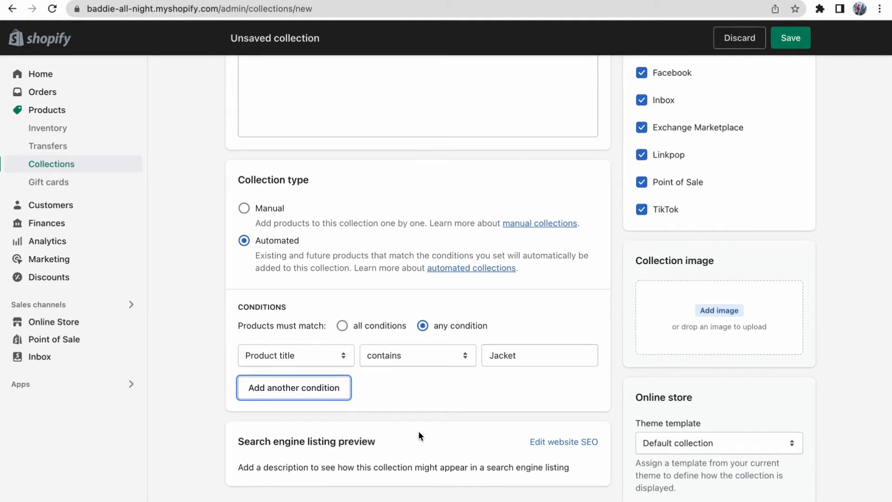
left_click(792, 39)
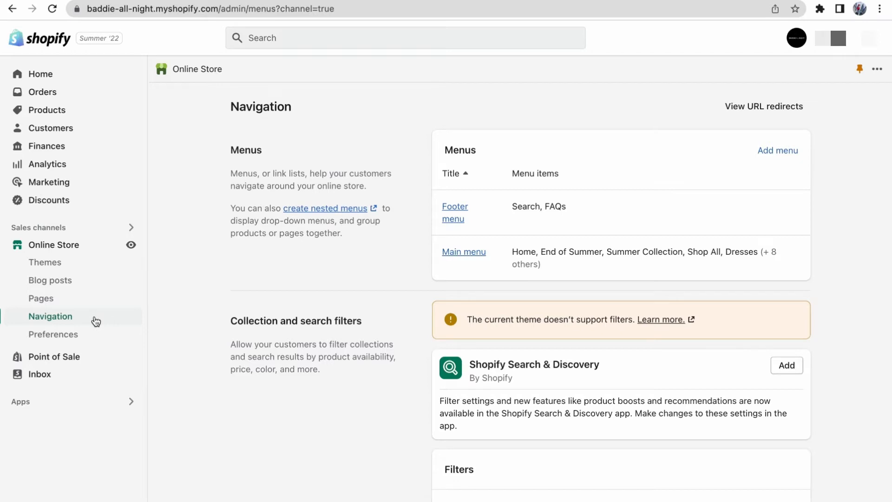
Step: Add a "Jackets" item to the store's Main menu, linked to the Jackets collection
left_click(455, 257)
scroll(456, 256, "down", 5)
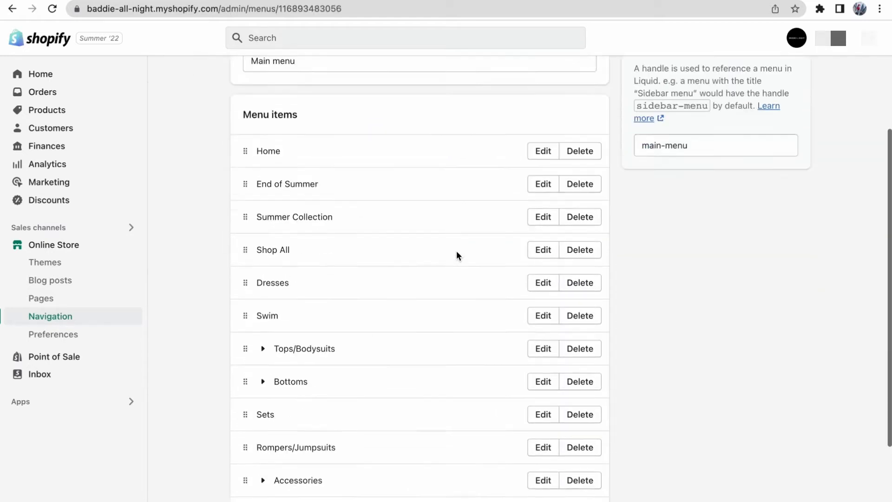
left_click(278, 457)
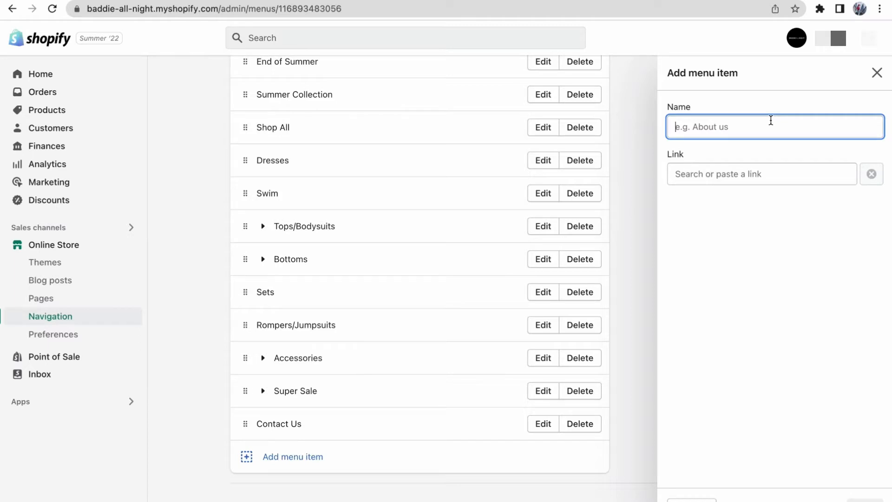
type("Jackets")
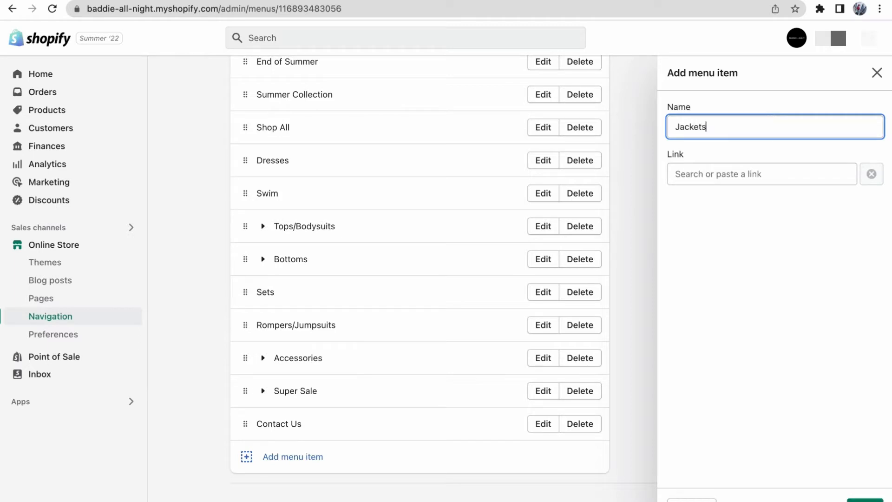
left_click(767, 169)
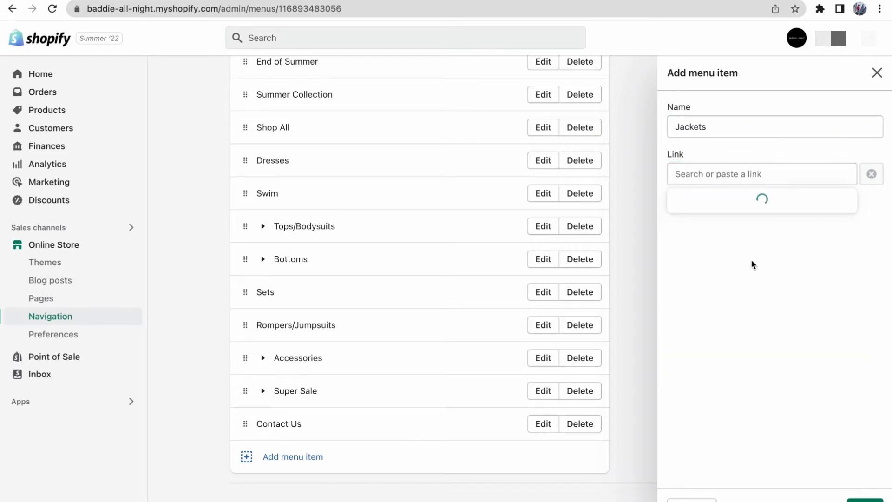
scroll(762, 284, "down", 5)
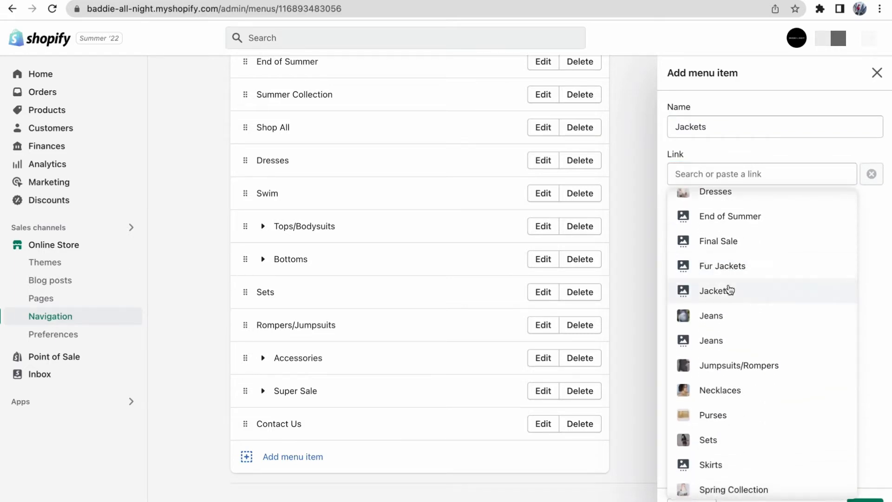
left_click(728, 290)
left_click(865, 501)
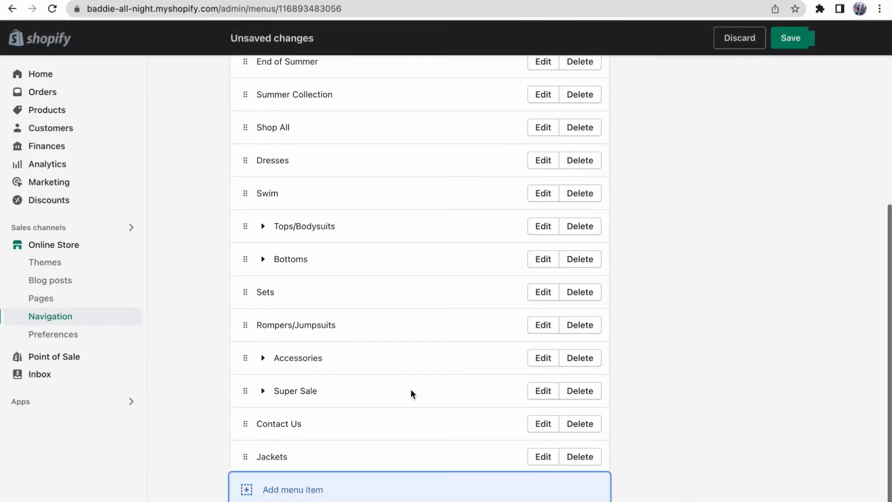
Step: Move the Jackets menu item directly below Home and save the menu
scroll(203, 382, "down", 1)
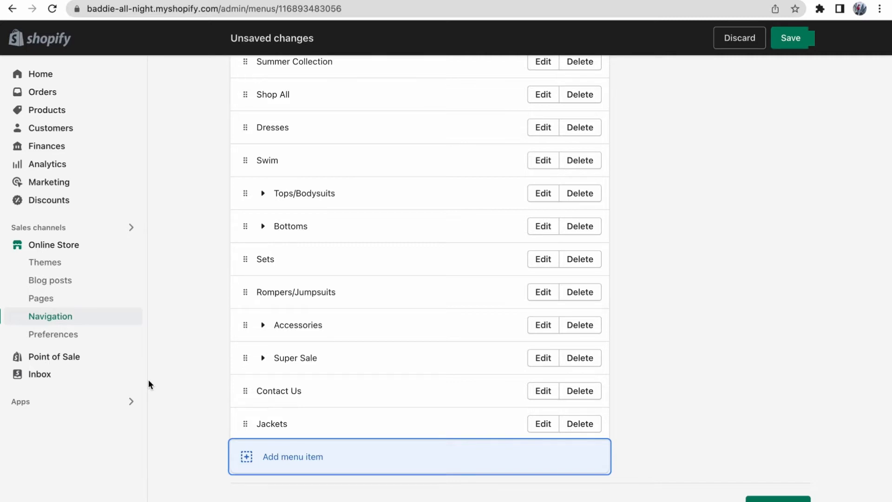
scroll(279, 446, "up", 1)
left_click_drag(242, 456, 251, 229)
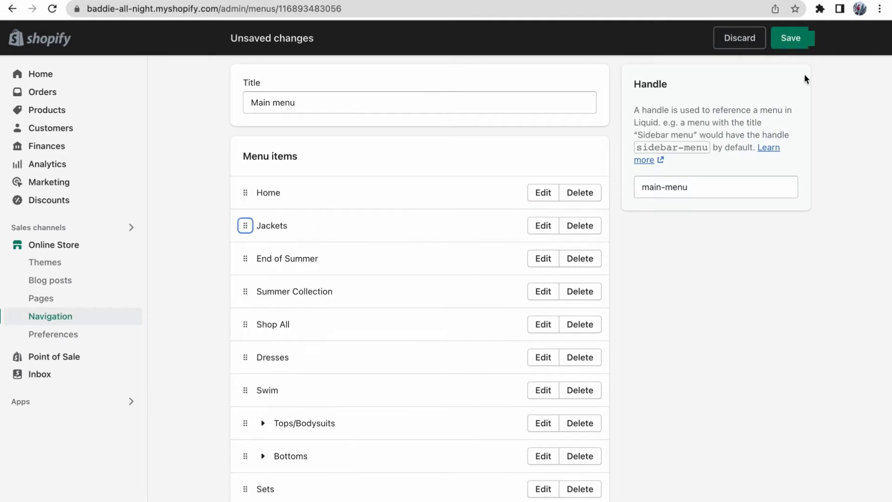
left_click(792, 39)
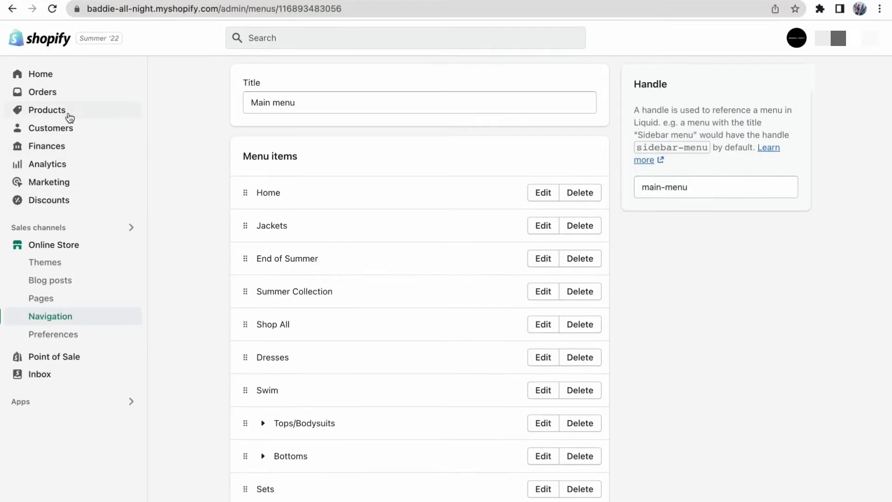
Step: Start a new product titled "Baddie Babe Jacket - Green"
left_click(47, 110)
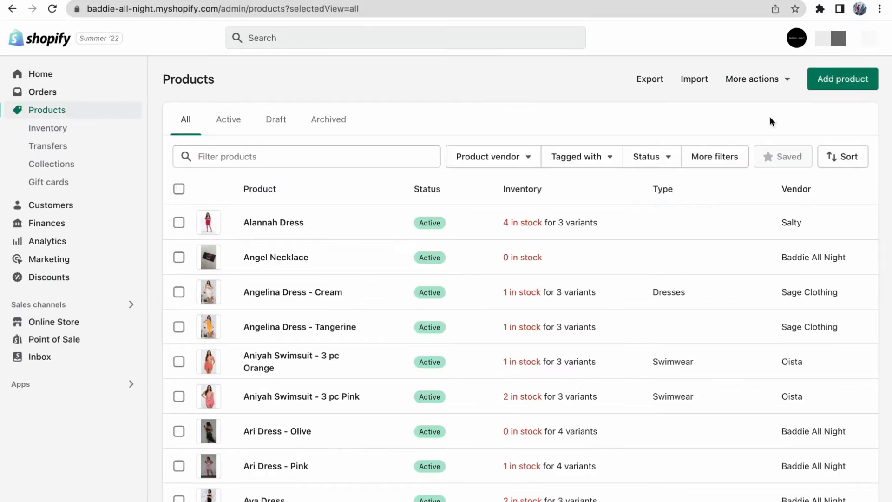
left_click(841, 85)
type("Baddie Babe Jacket - Green")
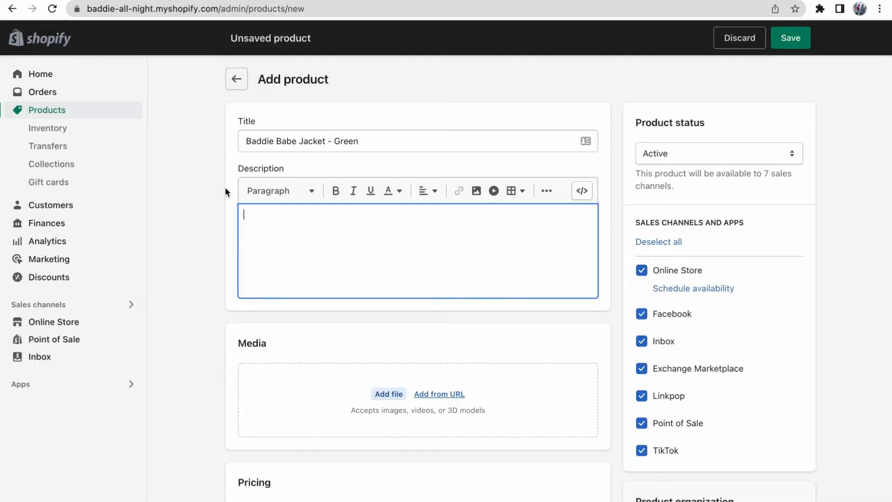
Step: Upload the desktop image "Screen Shot 2022-08-15 at 11.20.31 PM" as the product's media
left_click(374, 394)
left_click(246, 147)
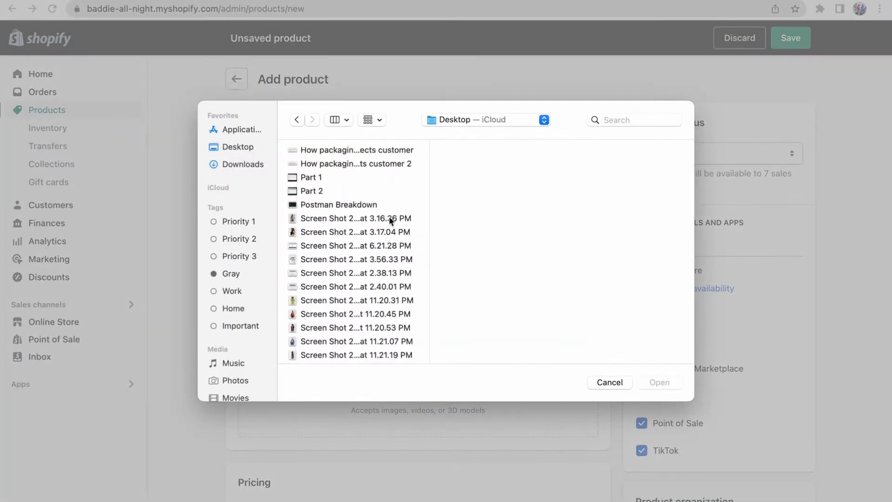
left_click(336, 296)
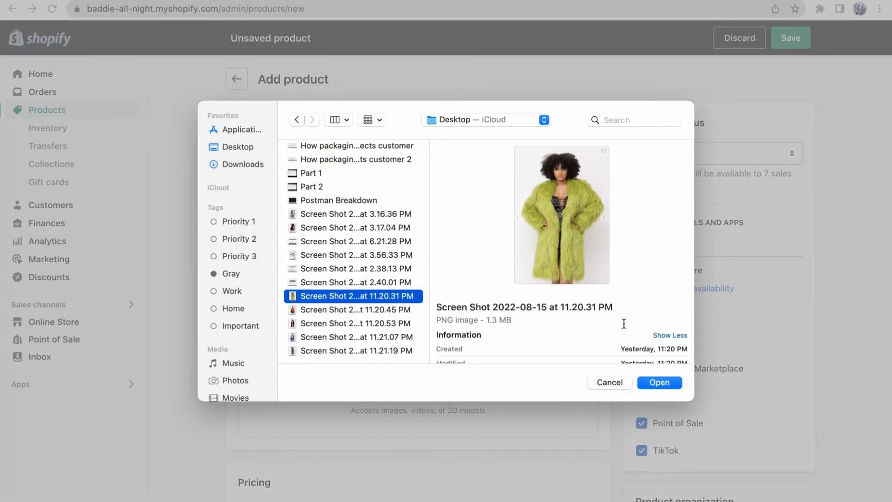
left_click(660, 382)
Step: Set the product's price to $40 and save the product
scroll(413, 419, "down", 2)
scroll(413, 420, "down", 5)
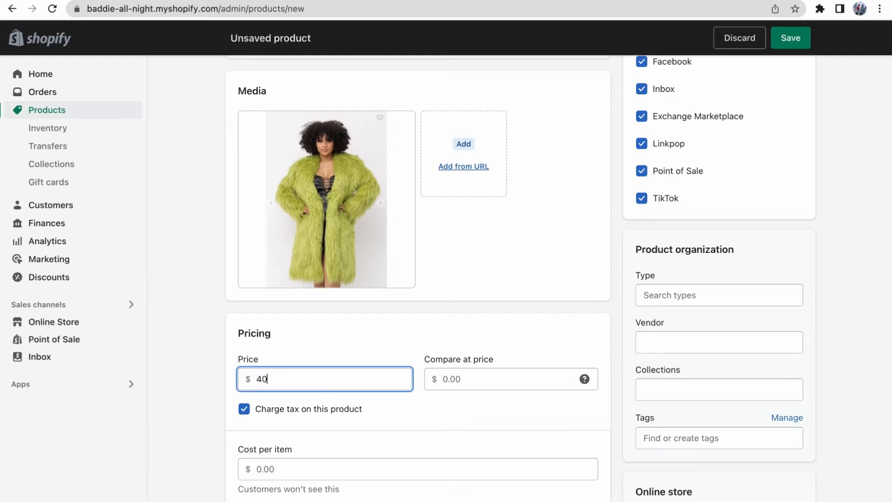
scroll(362, 380, "up", 5)
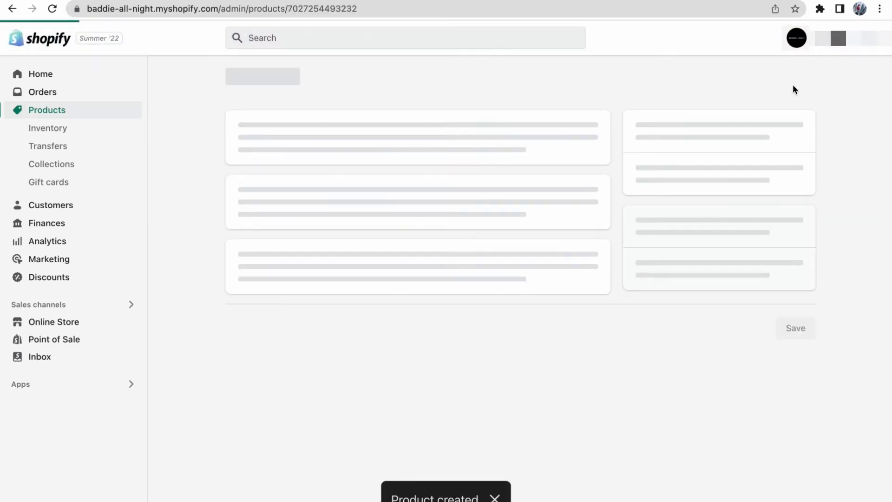
scroll(782, 294, "down", 5)
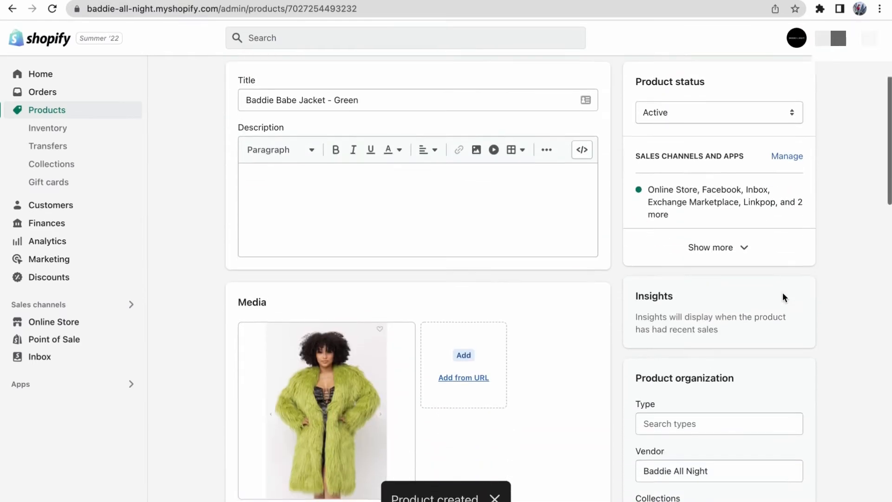